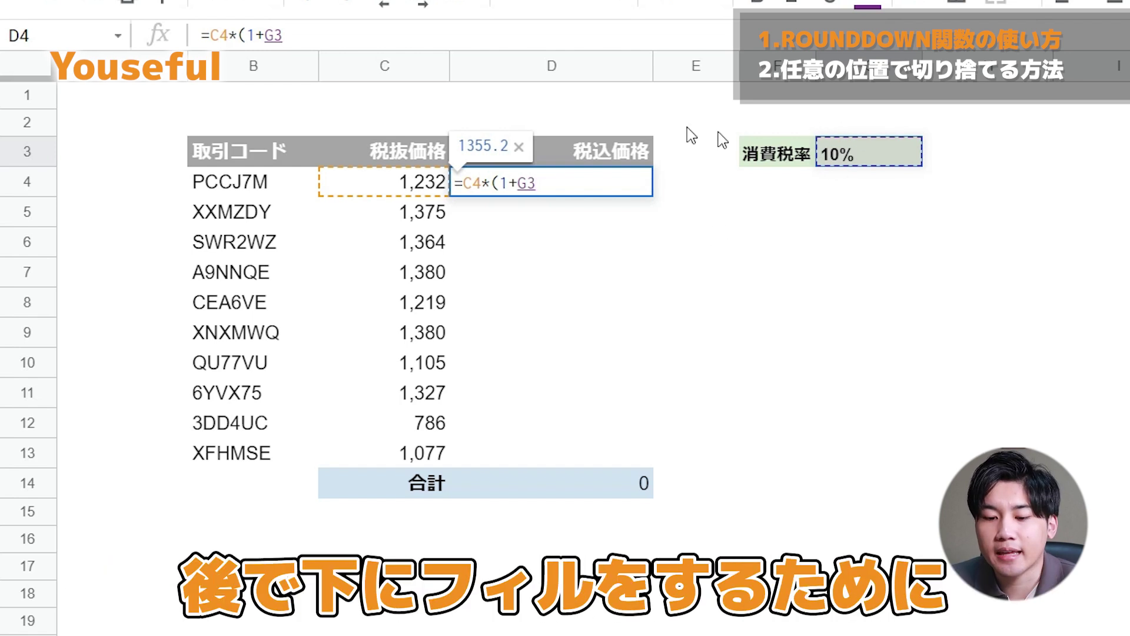
# Complete the tax-included price formula in D4 as =C4*(1+$G$3) with an absolute tax-rate reference, and fill it down to D13
pyautogui.press('F4')
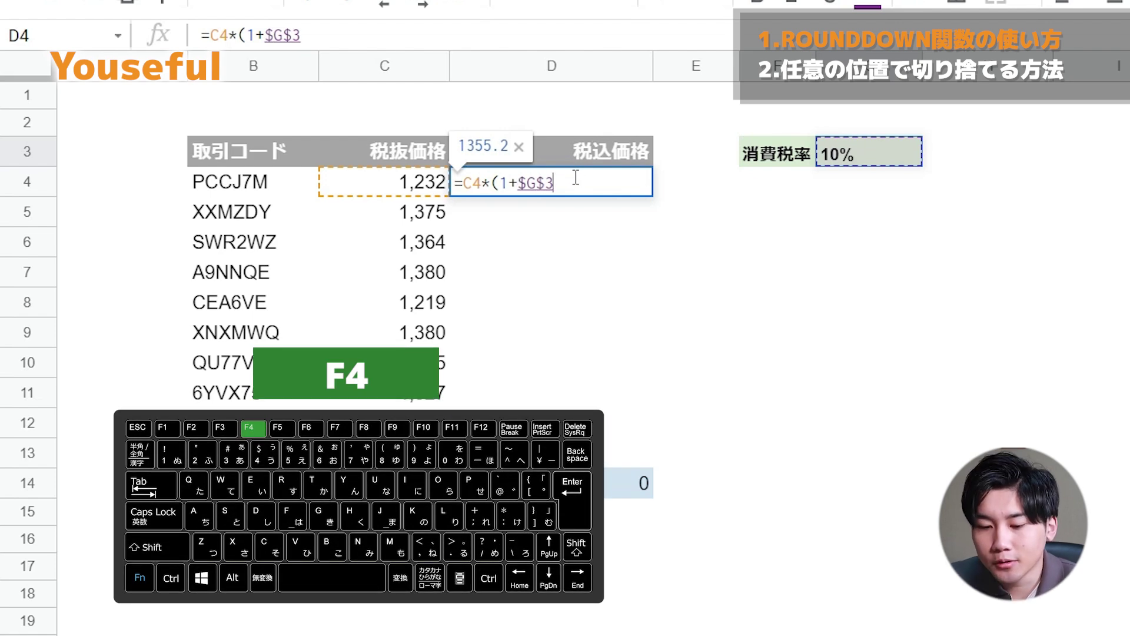
pyautogui.press('Return')
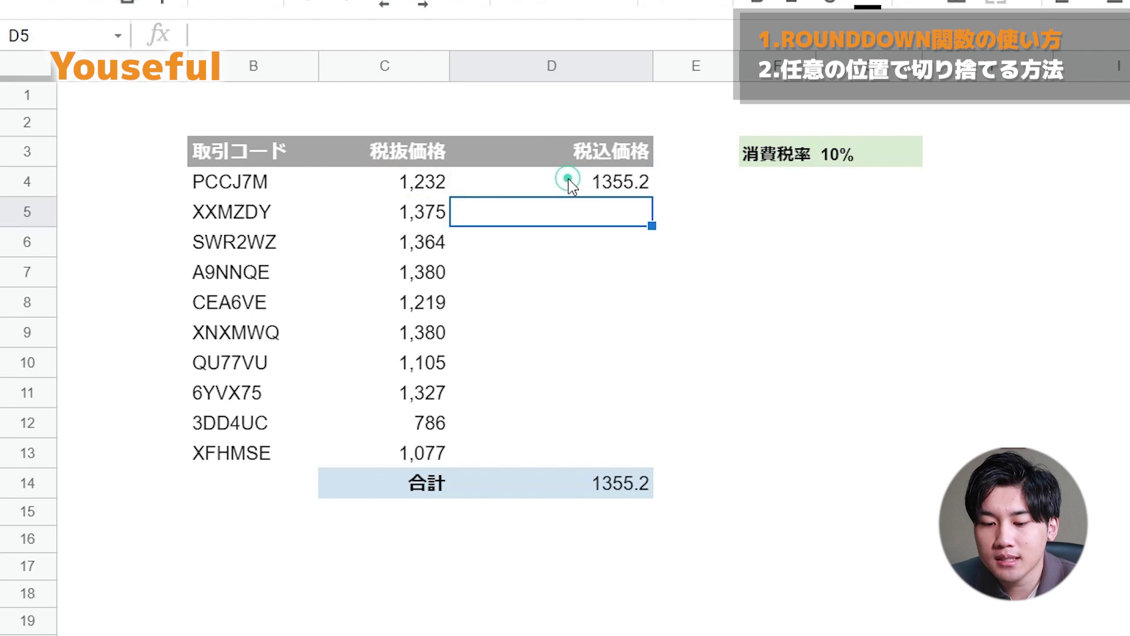
pyautogui.click(567, 178)
pyautogui.moveTo(651, 196); pyautogui.dragTo(635, 458)
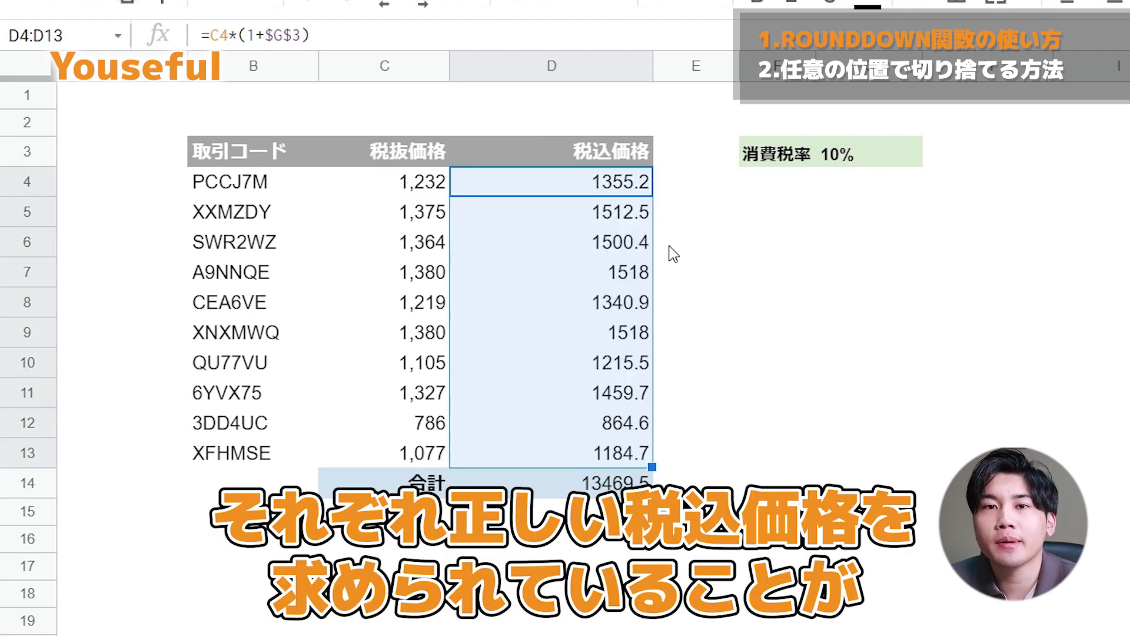
pyautogui.click(673, 212)
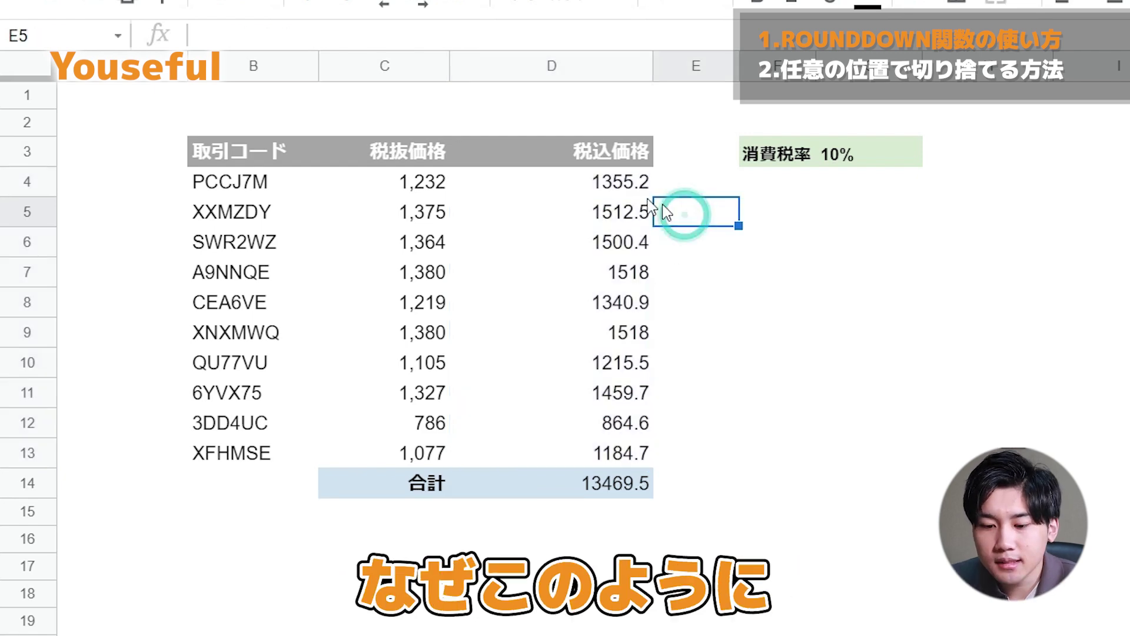
pyautogui.click(595, 177)
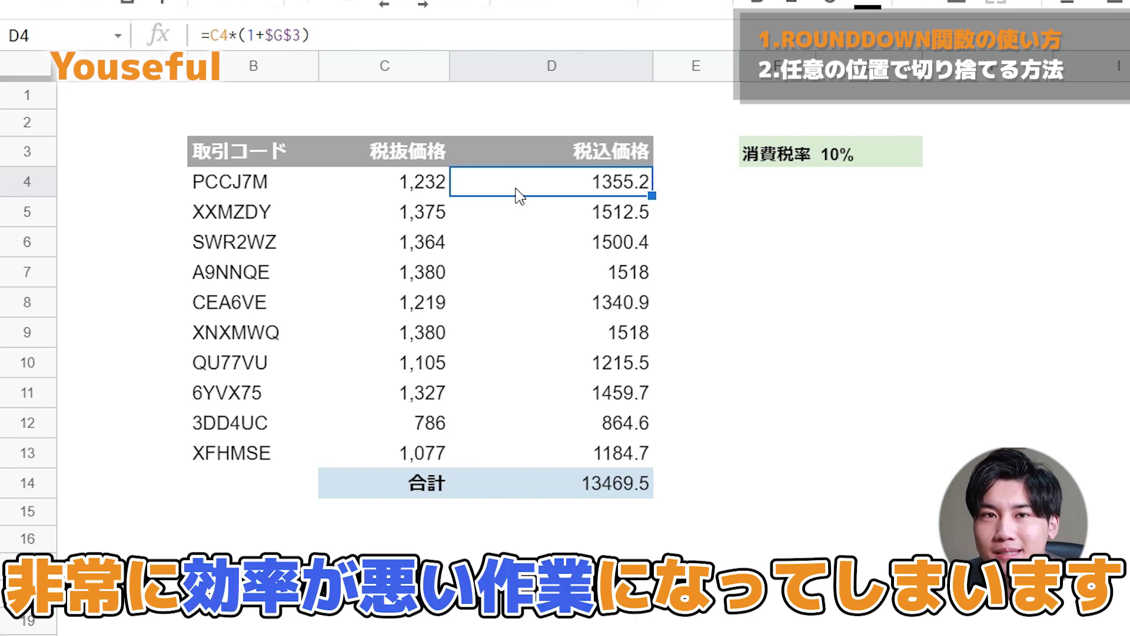
# Set the consumption tax rate in G3 to 20%
pyautogui.doubleClick(833, 154)
pyautogui.click(832, 154)
pyautogui.press('BackSpace')
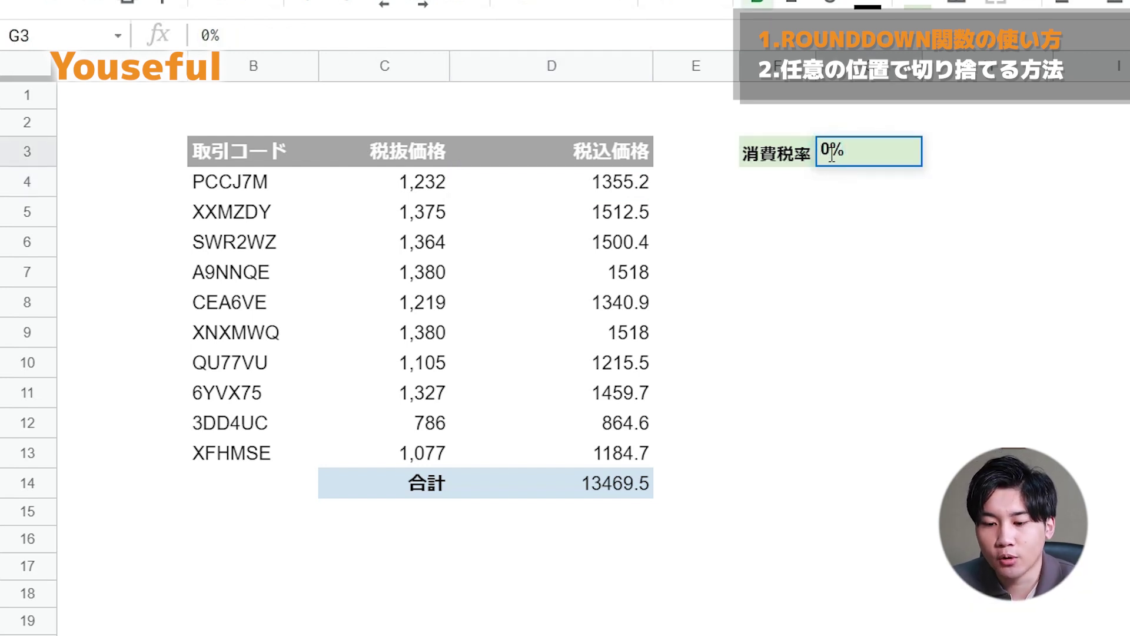
pyautogui.write('2')
pyautogui.press('Return')
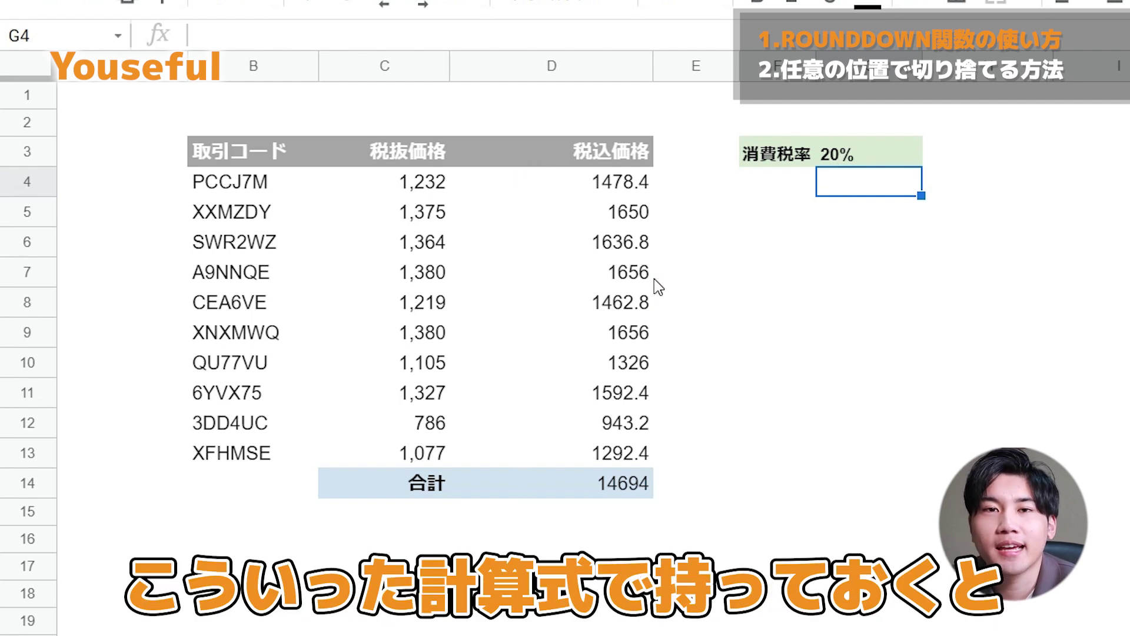
pyautogui.click(676, 271)
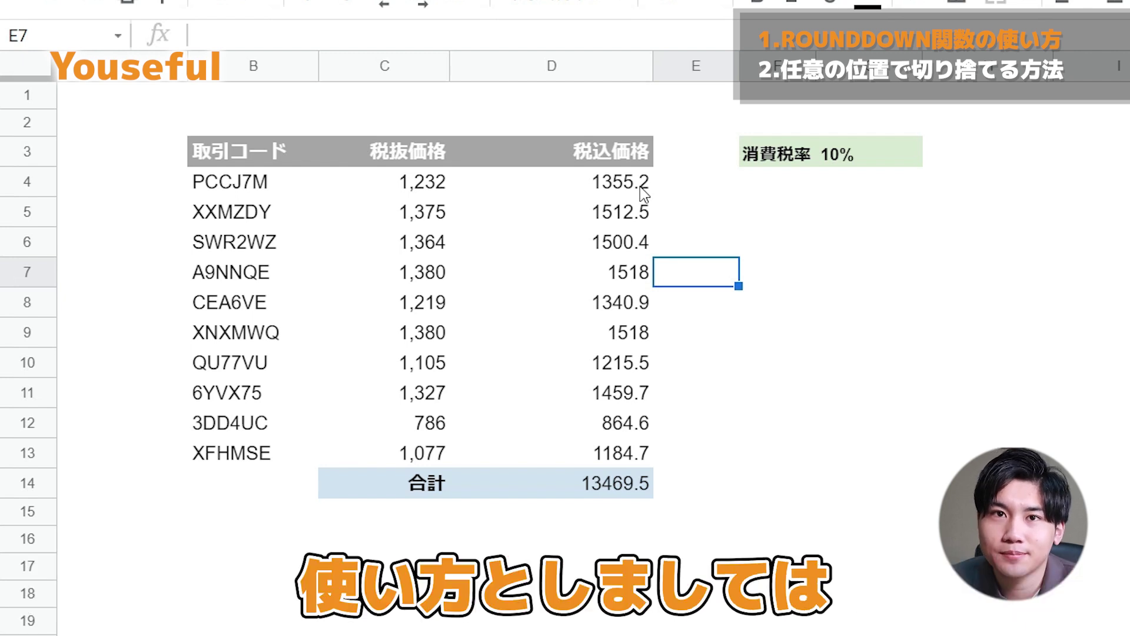
# Wrap the D4 formula in ROUNDDOWN with 0 digits, giving =rounddown(C4*(1+$G$3),0)
pyautogui.click(566, 194)
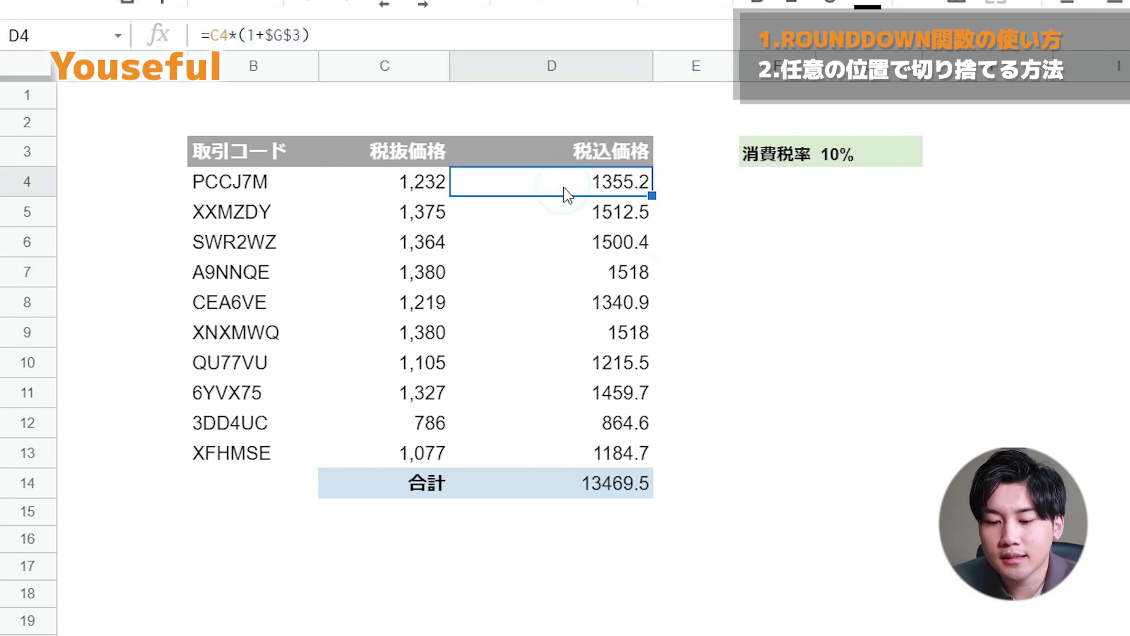
pyautogui.doubleClick(569, 192)
pyautogui.click(461, 182)
pyautogui.write('rounddown(')
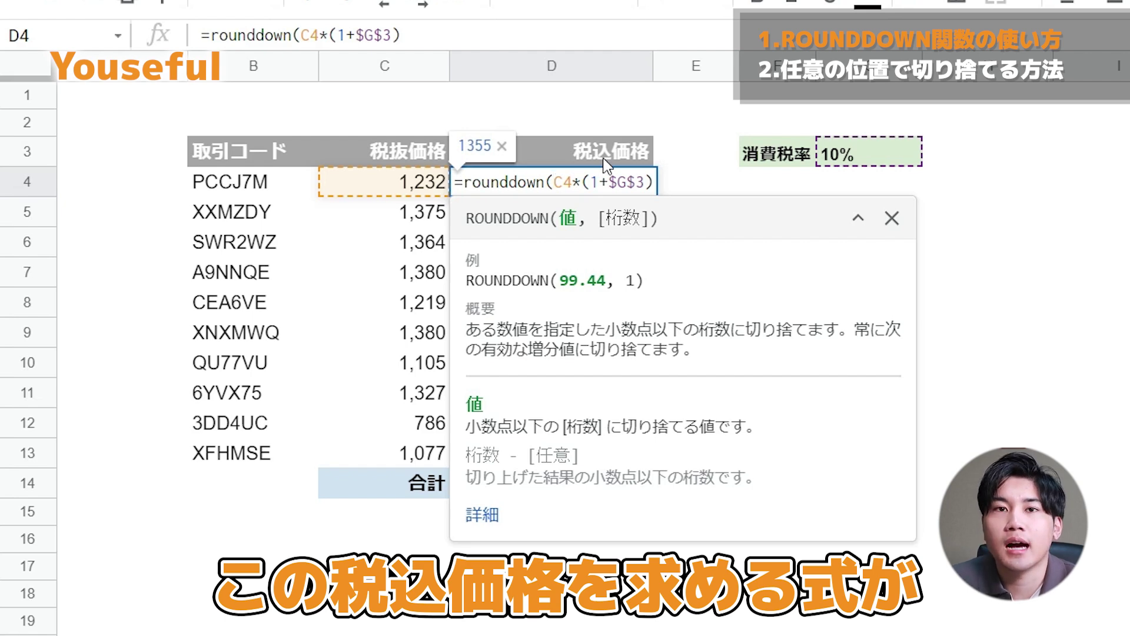
pyautogui.click(650, 181)
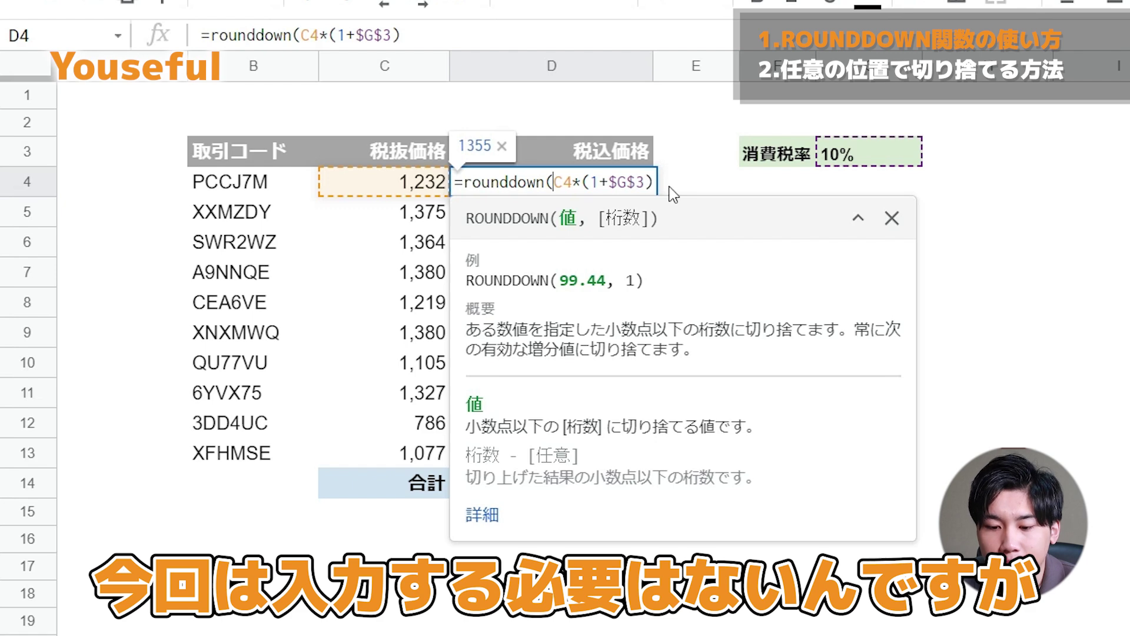
pyautogui.write(',')
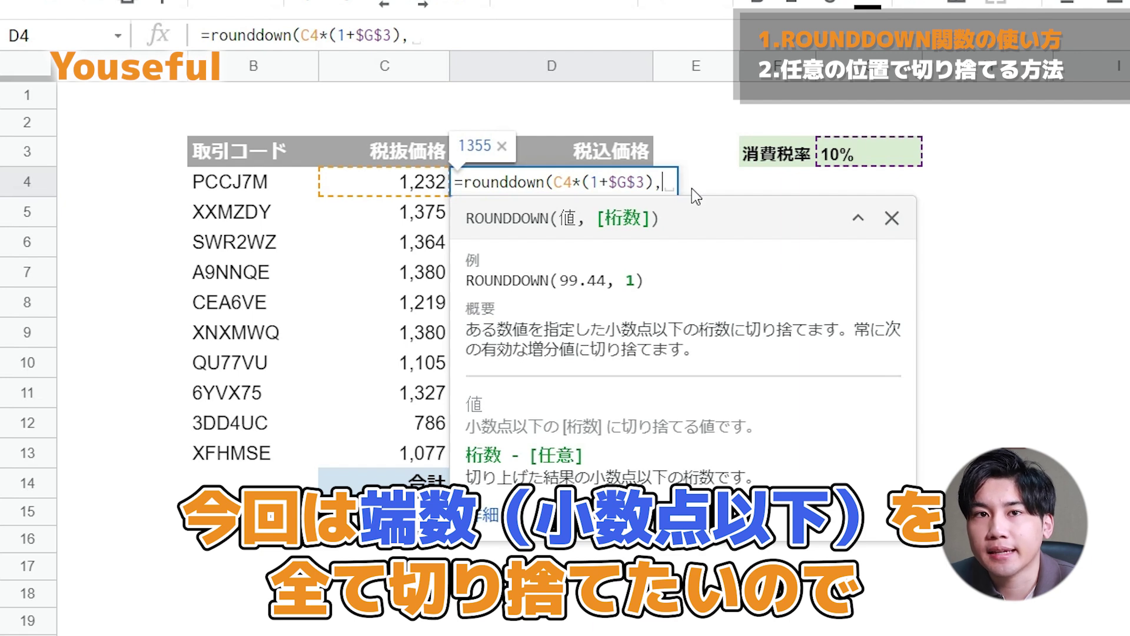
pyautogui.write('0')
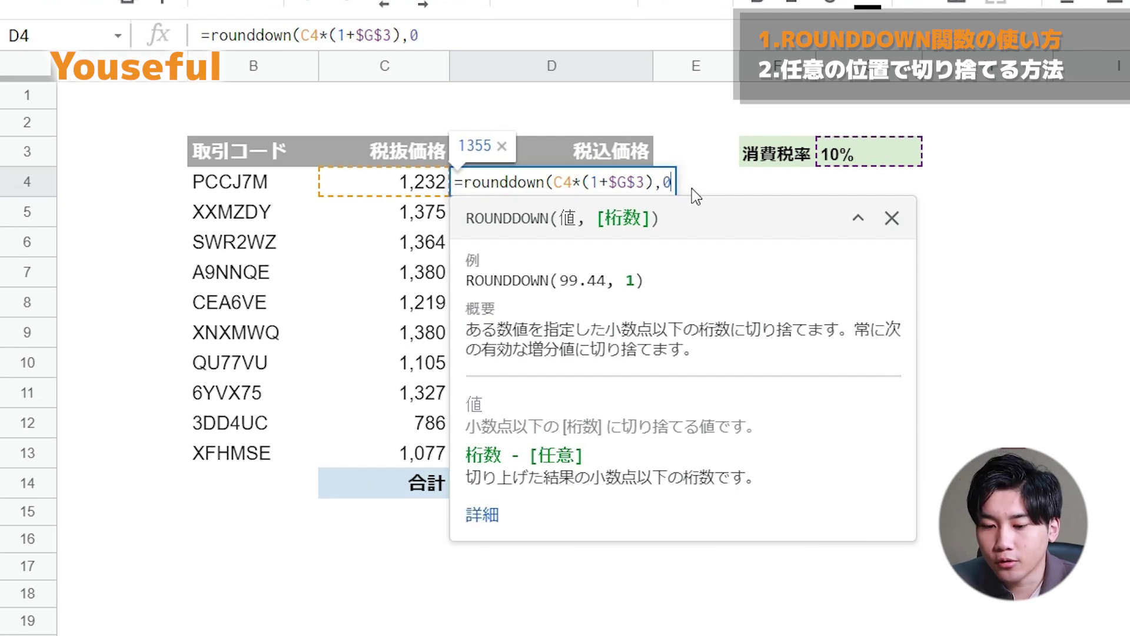
pyautogui.write(')')
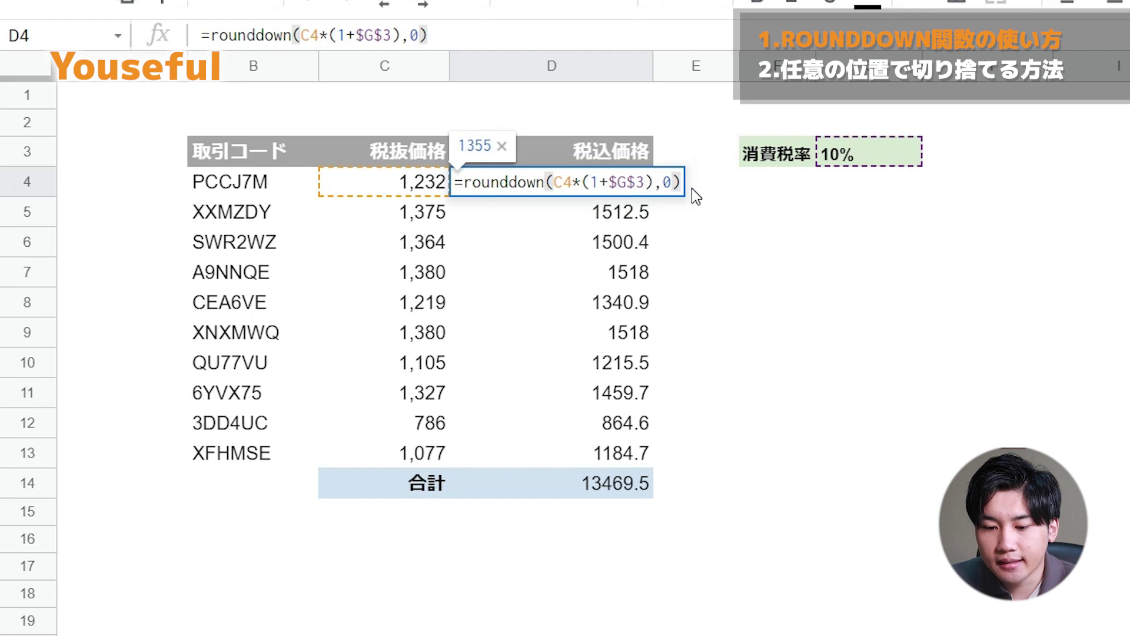
pyautogui.press('Return')
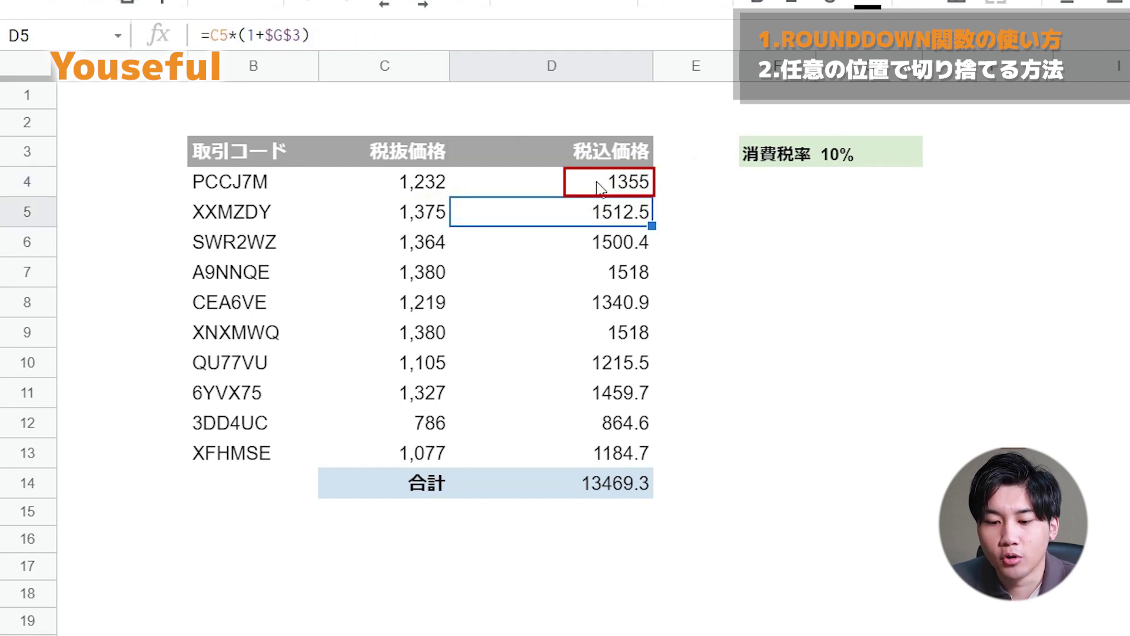
# Fill the ROUNDDOWN formula from D4 down through D13
pyautogui.click(595, 186)
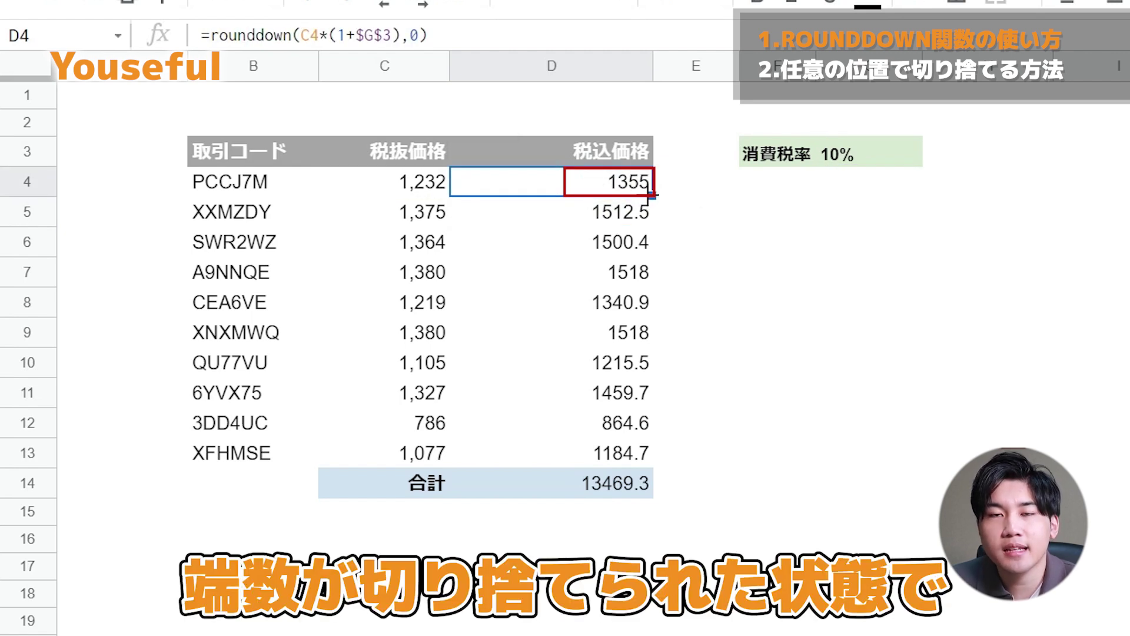
pyautogui.moveTo(647, 192); pyautogui.dragTo(668, 453)
pyautogui.click(674, 424)
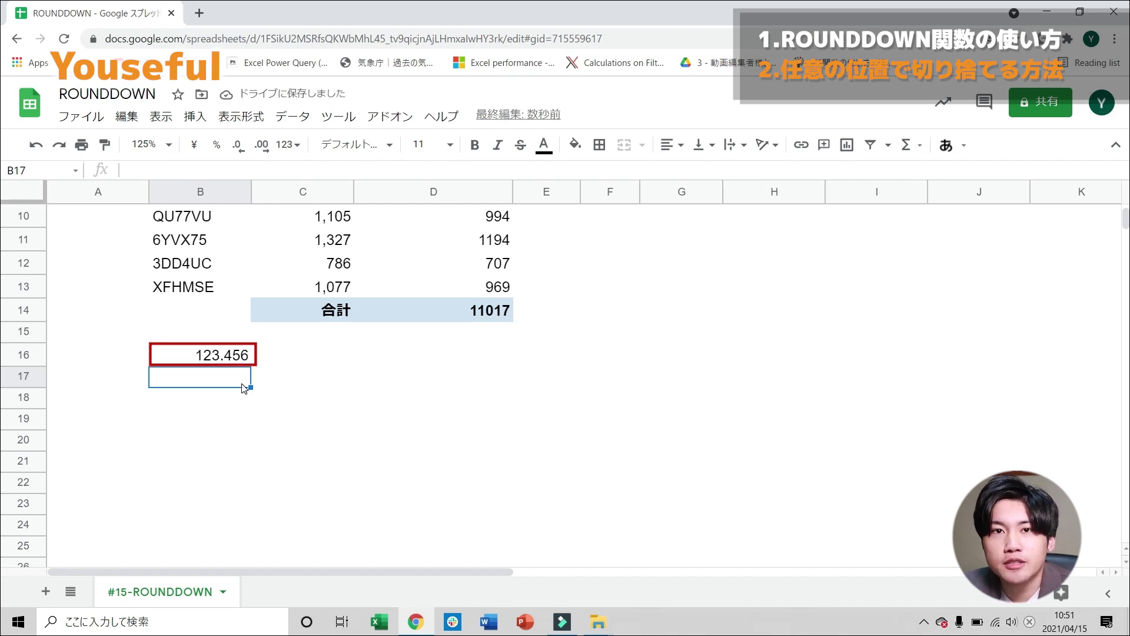
# Enter =ROUNDDOWN(B16,1) in B17 to truncate the number above to one decimal place, and check the formula
pyautogui.write('=roundd')
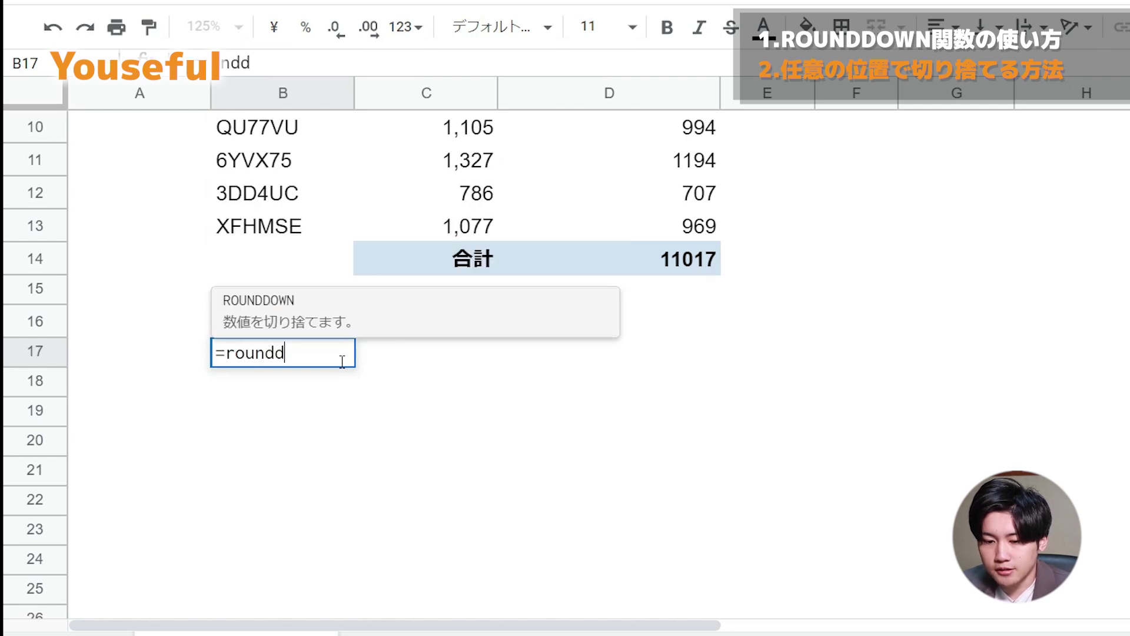
pyautogui.press('Tab')
pyautogui.press('Up')
pyautogui.write(', ')
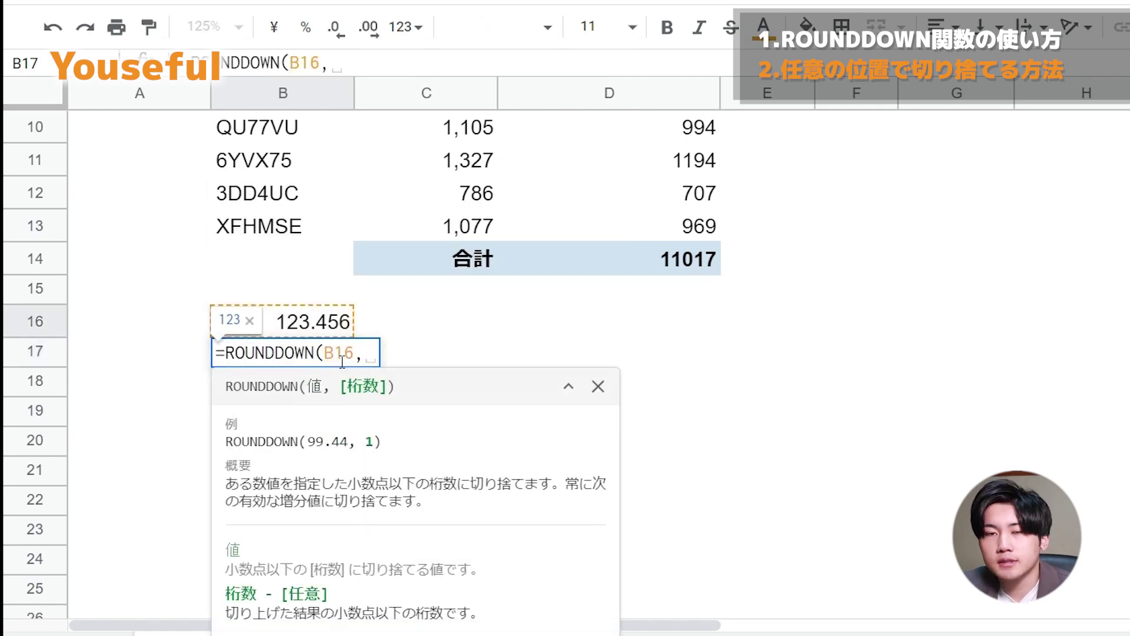
pyautogui.write('1')
pyautogui.press('Return')
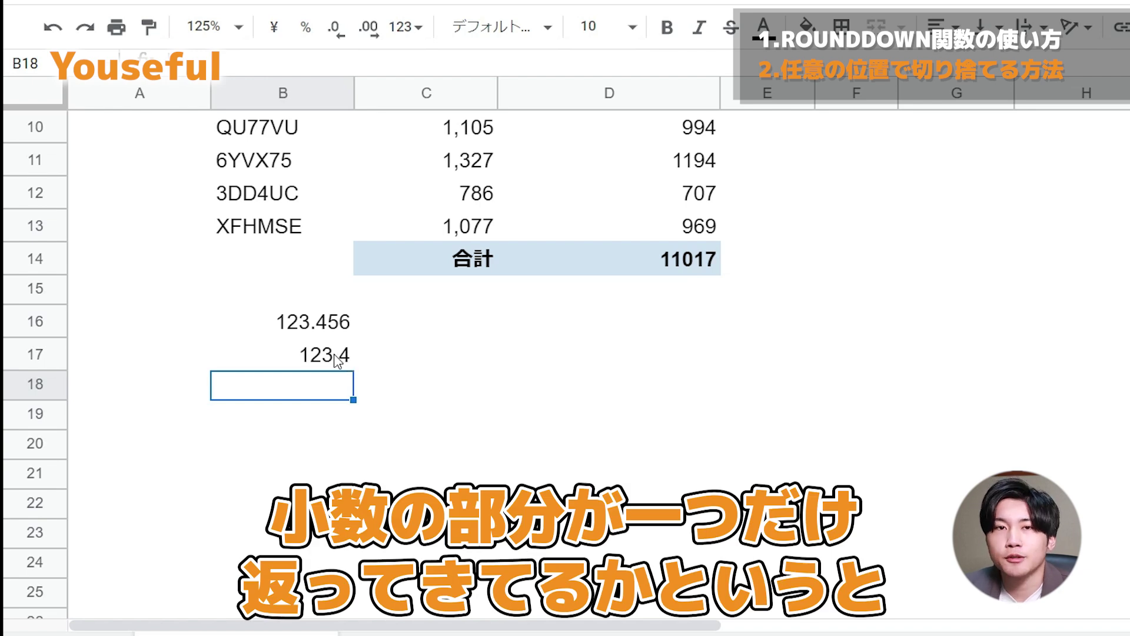
pyautogui.click(337, 356)
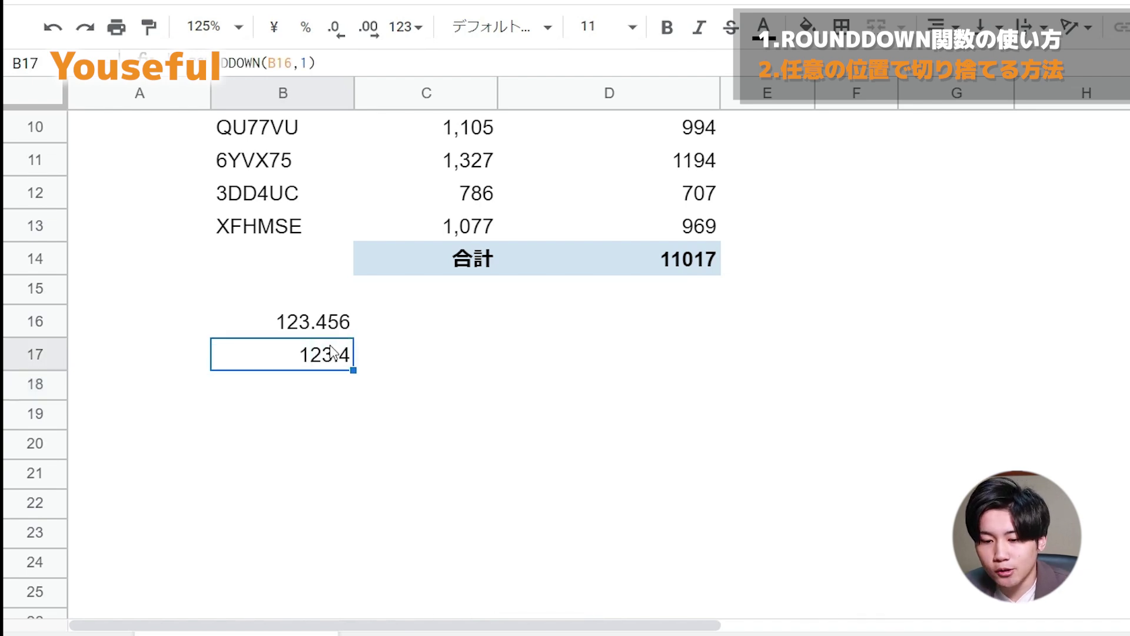
pyautogui.doubleClick(341, 355)
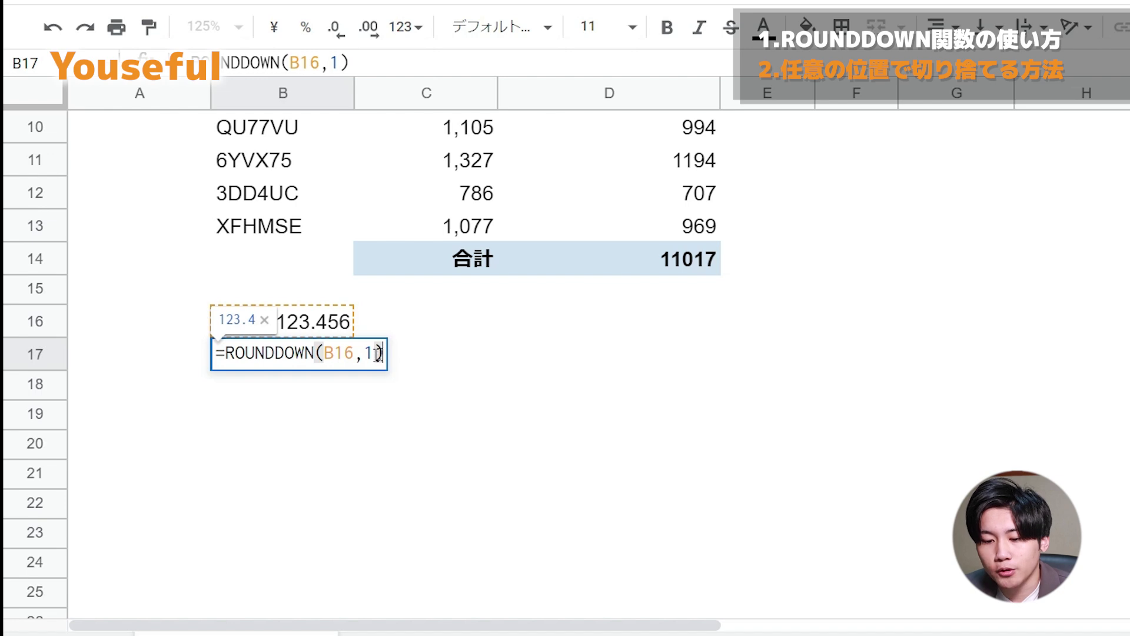
pyautogui.press('Return')
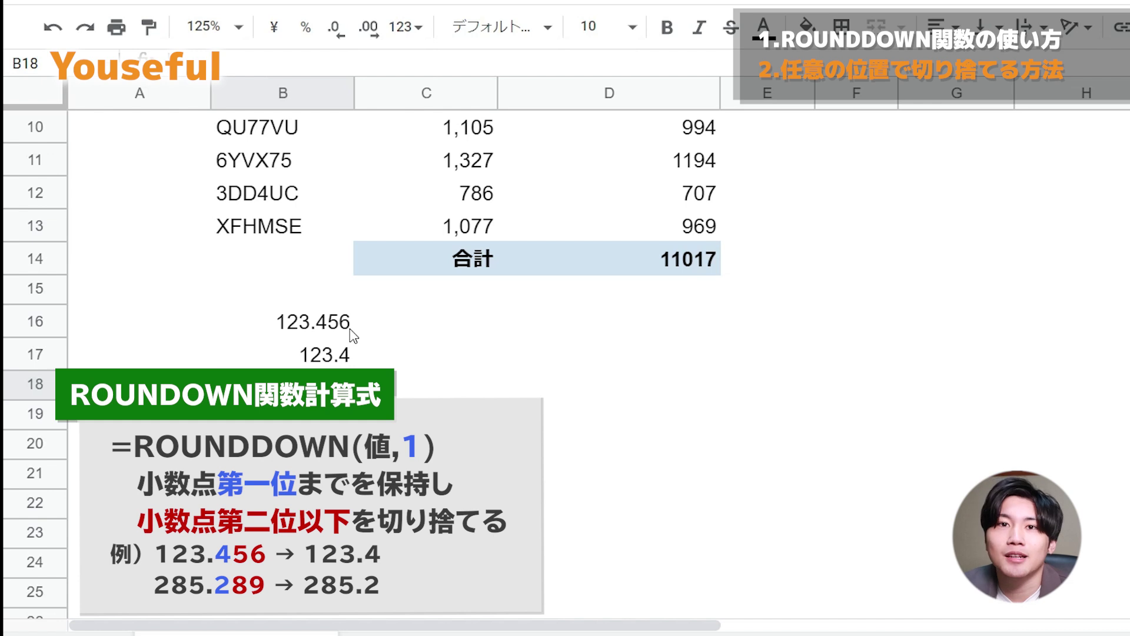
# Change the digits argument of the ROUNDDOWN formula in B17 to 2
pyautogui.click(335, 358)
pyautogui.doubleClick(335, 357)
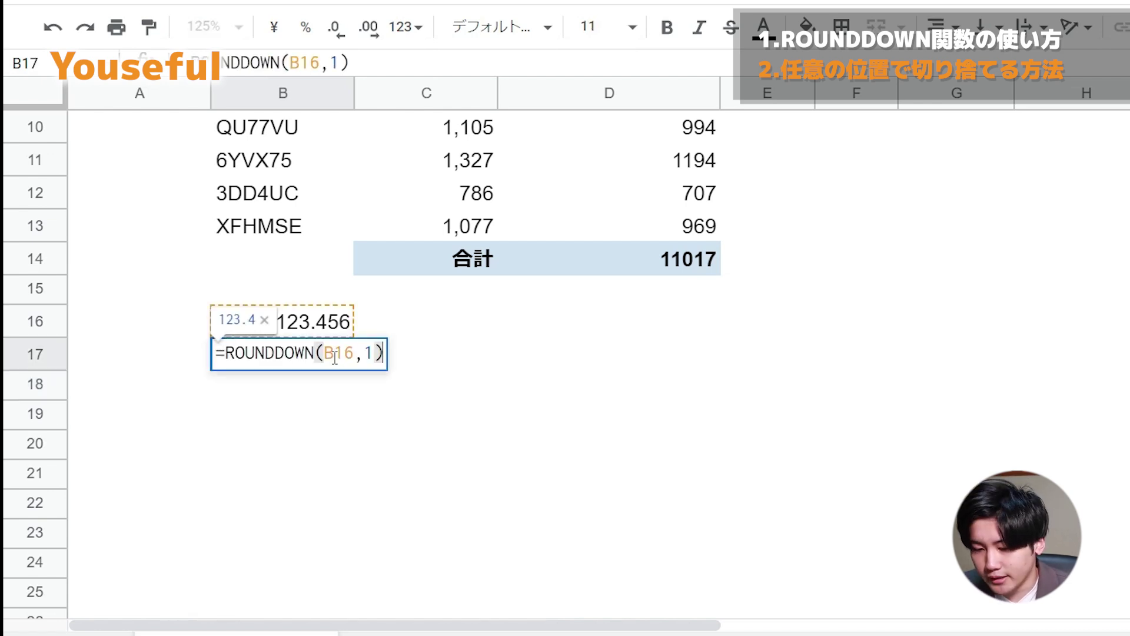
pyautogui.press('Left')
pyautogui.press('BackSpace')
pyautogui.write('2')
pyautogui.press('Return')
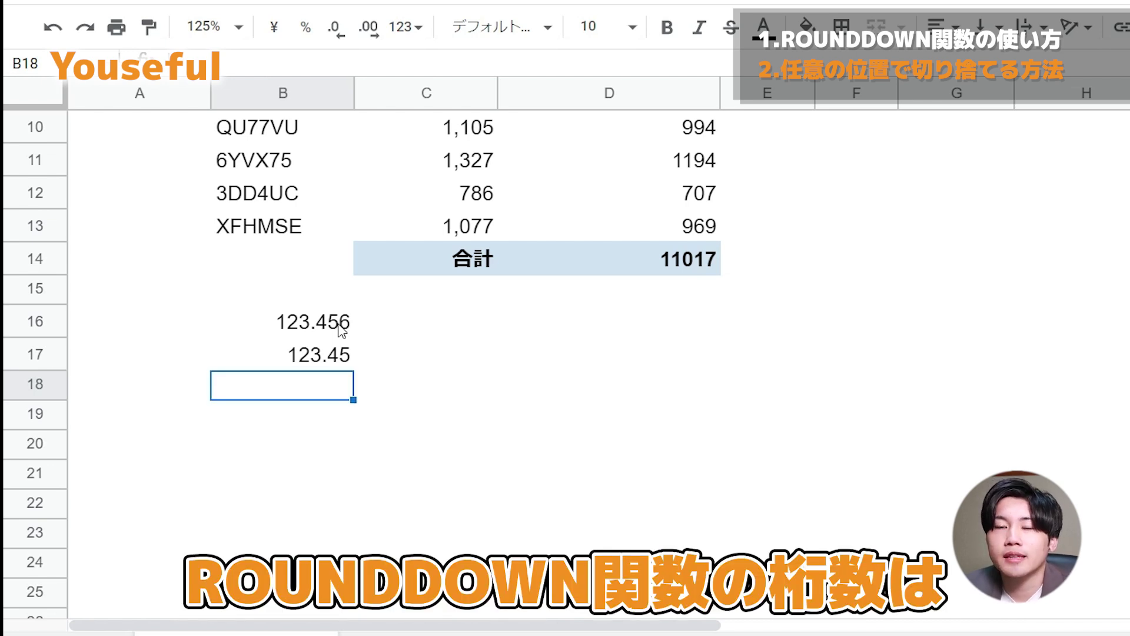
# Set the digits argument of B17's ROUNDDOWN formula to -1 to truncate the ones place
pyautogui.click(353, 362)
pyautogui.doubleClick(370, 353)
pyautogui.press('BackSpace')
pyautogui.write('-1')
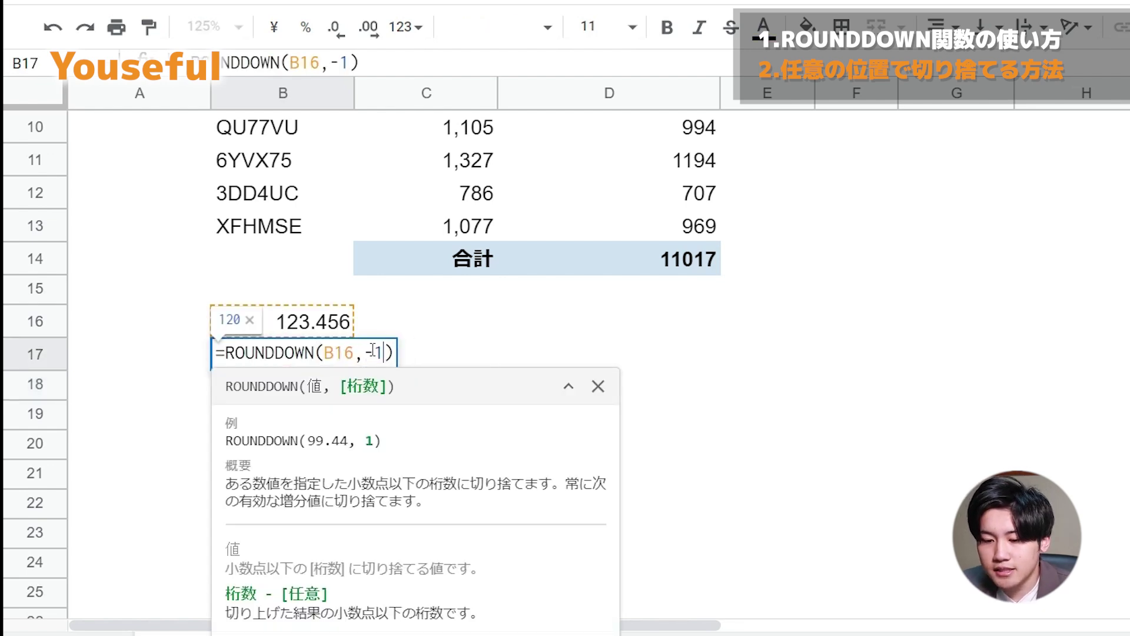
pyautogui.press('Return')
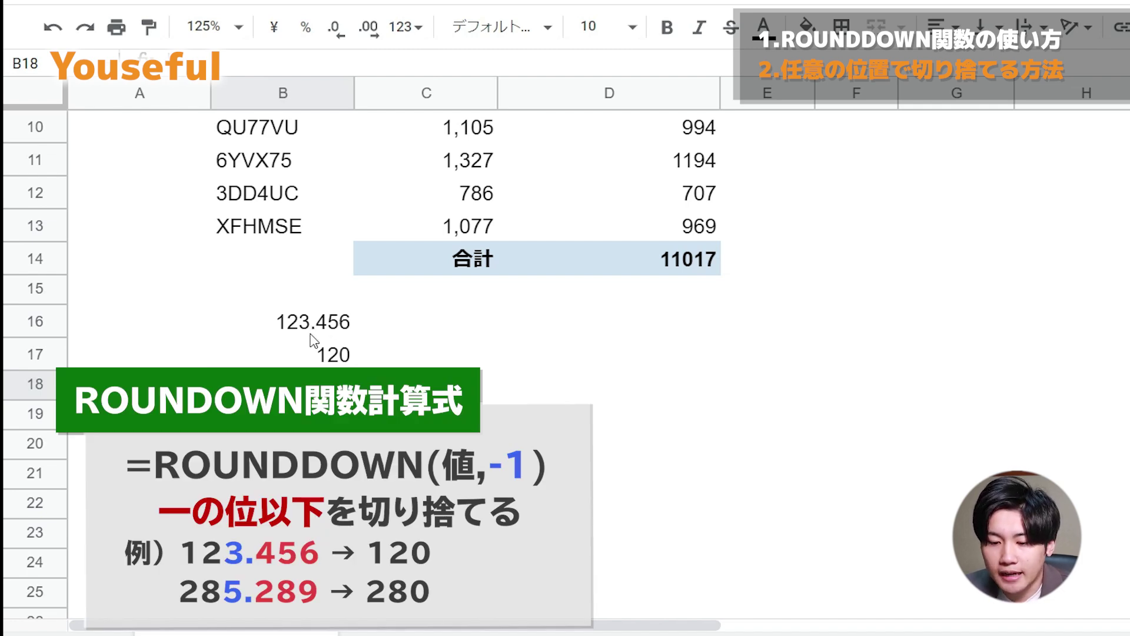
# Set the digits argument of B17's ROUNDDOWN formula to -2 to truncate the tens place
pyautogui.click(347, 355)
pyautogui.doubleClick(346, 352)
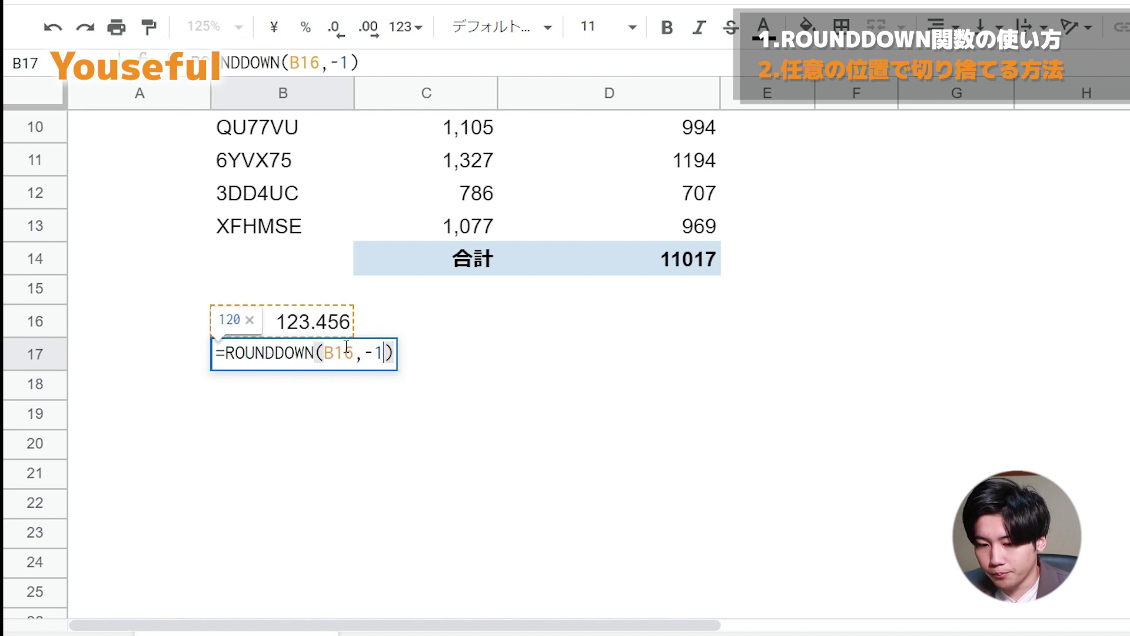
pyautogui.press('Left')
pyautogui.press('BackSpace')
pyautogui.write('2')
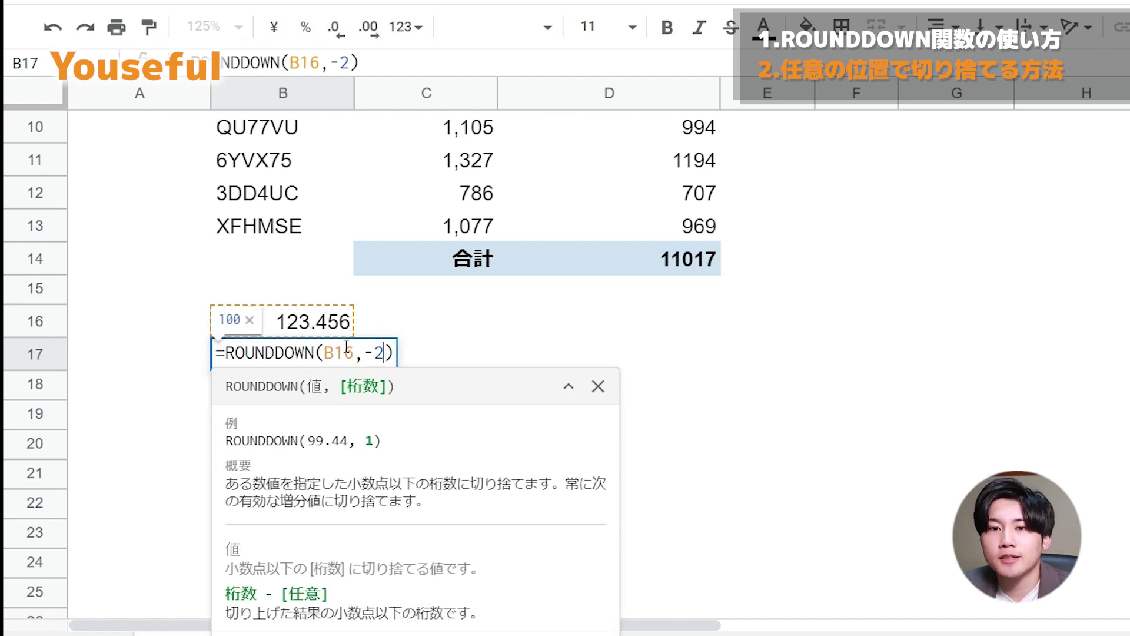
pyautogui.press('Return')
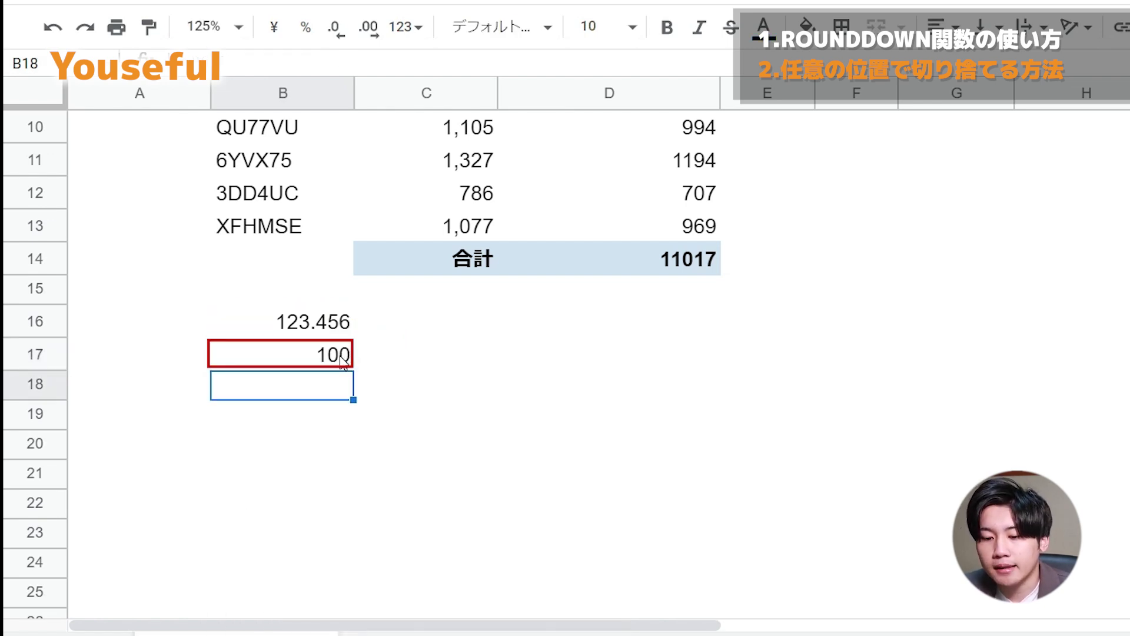